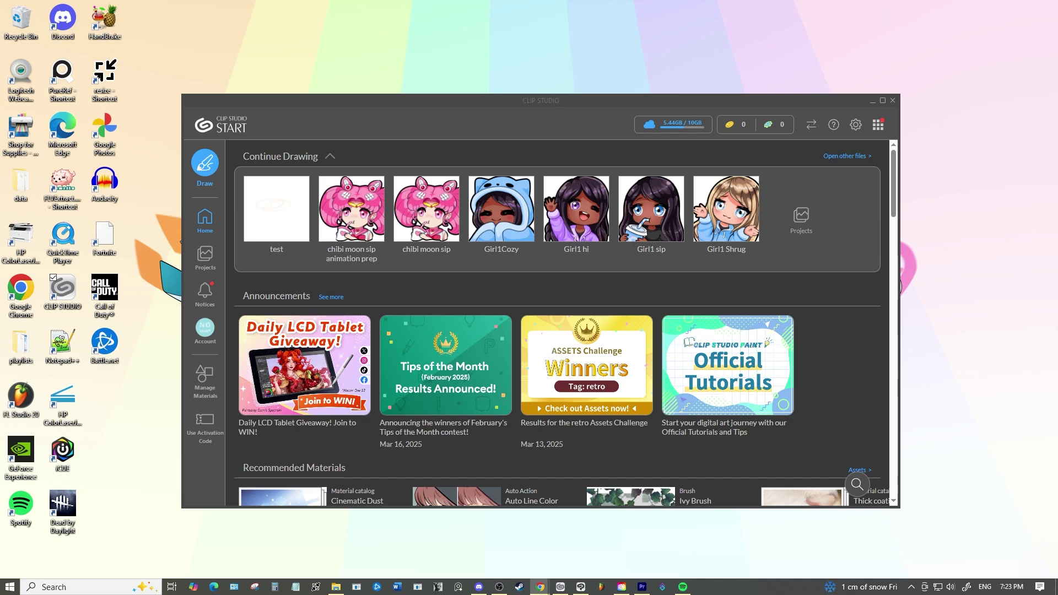
Open Current Plan Details and scroll to the Ver. 2.0 and Ver. 4.0 perpetual licenses.
{"action": "left_click_drag", "start_coordinate": [383, 103], "coordinate": [408, 107]}
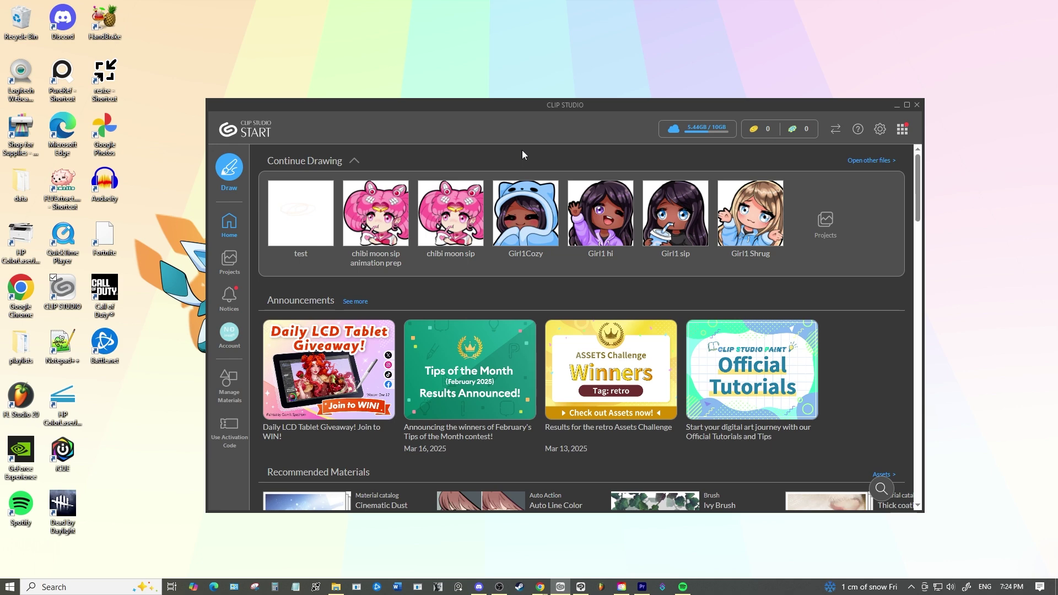
{"action": "left_click", "coordinate": [238, 421]}
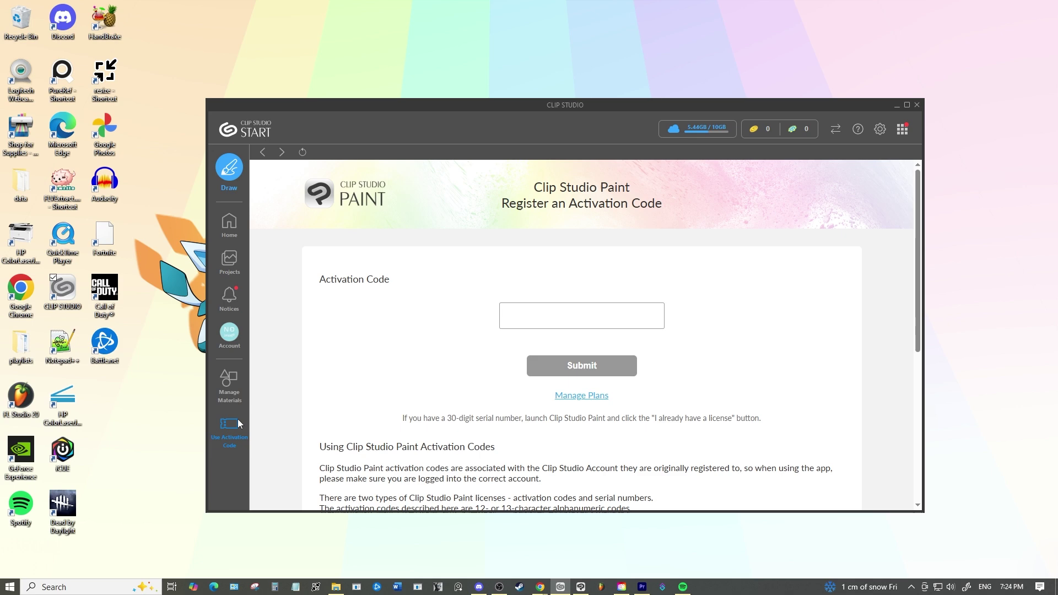
{"action": "left_click", "coordinate": [593, 397]}
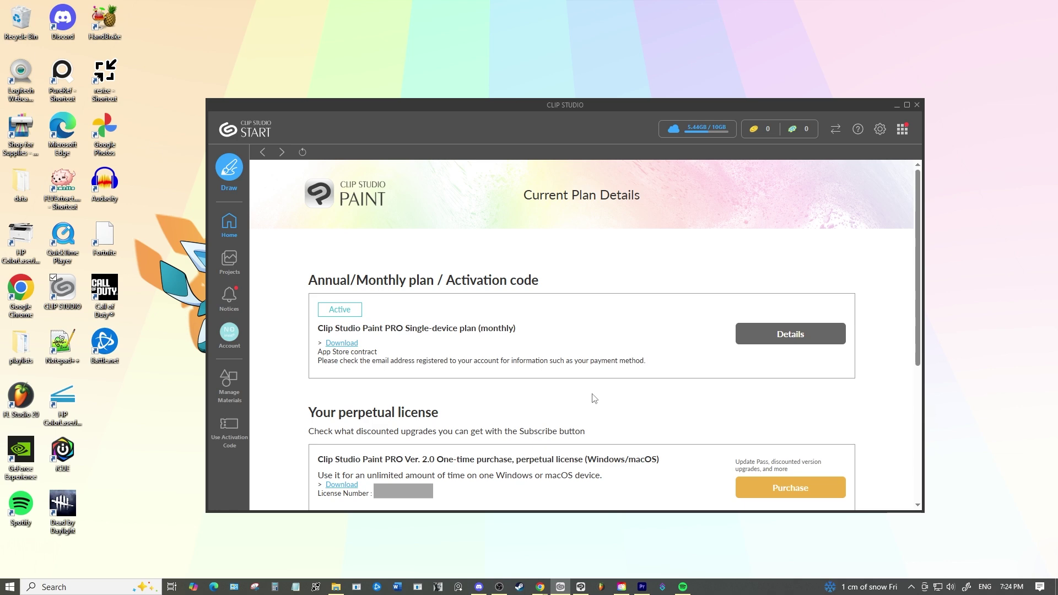
{"action": "scroll", "coordinate": [594, 397], "scroll_direction": "down", "scroll_amount": 1}
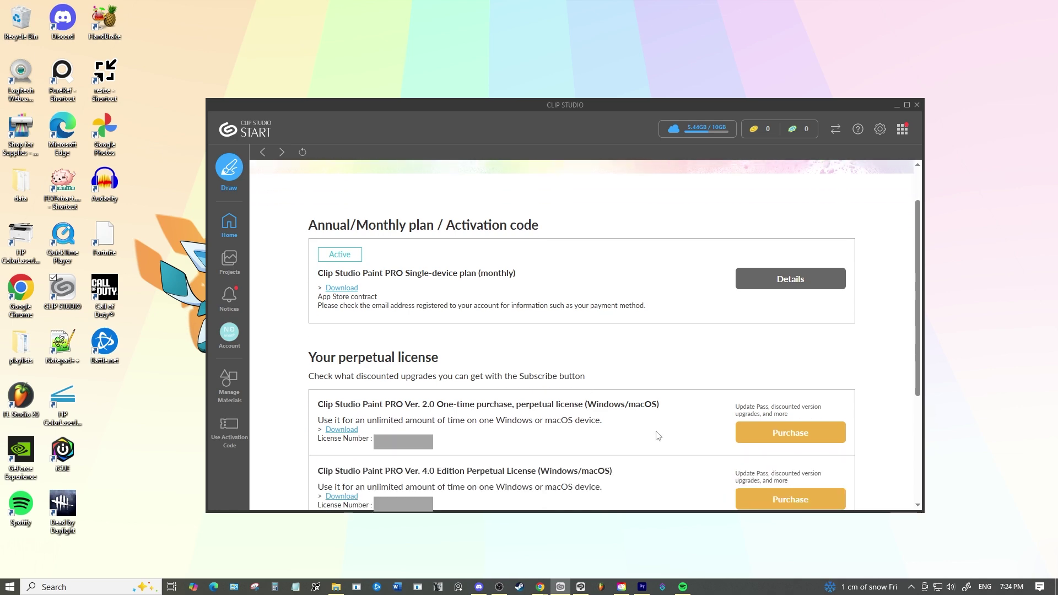
{"action": "left_click_drag", "start_coordinate": [410, 471], "coordinate": [441, 471]}
{"action": "left_click", "coordinate": [626, 477]}
{"action": "left_click", "coordinate": [902, 130]}
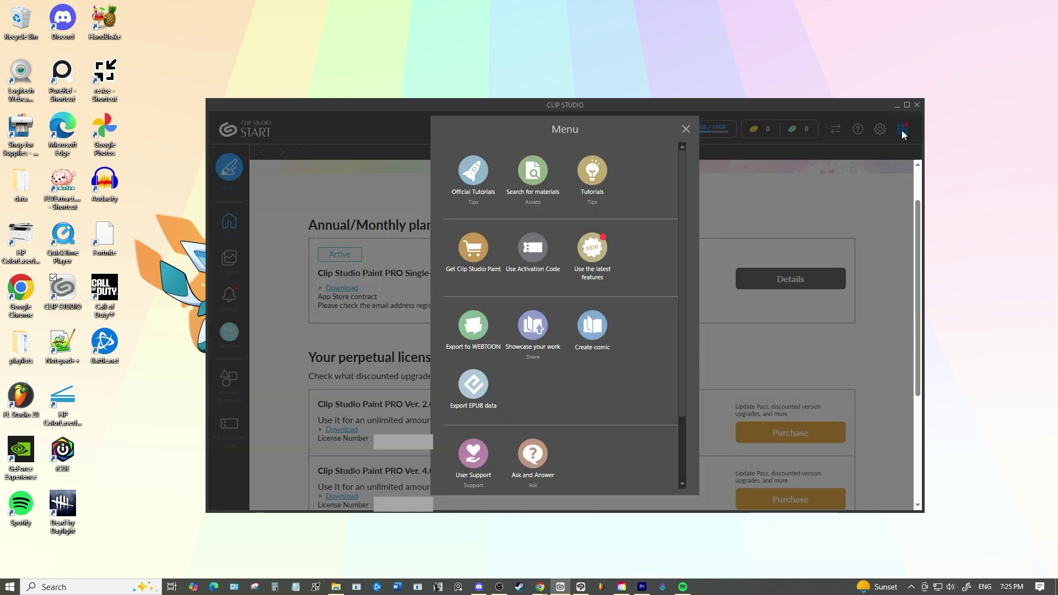
{"action": "left_click", "coordinate": [538, 259]}
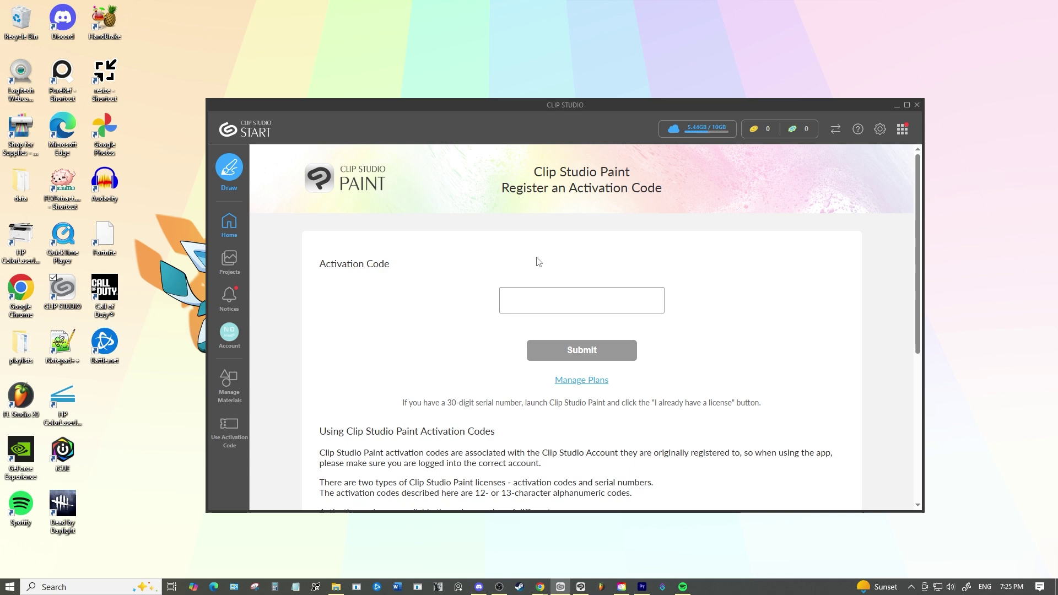
{"action": "left_click", "coordinate": [596, 385]}
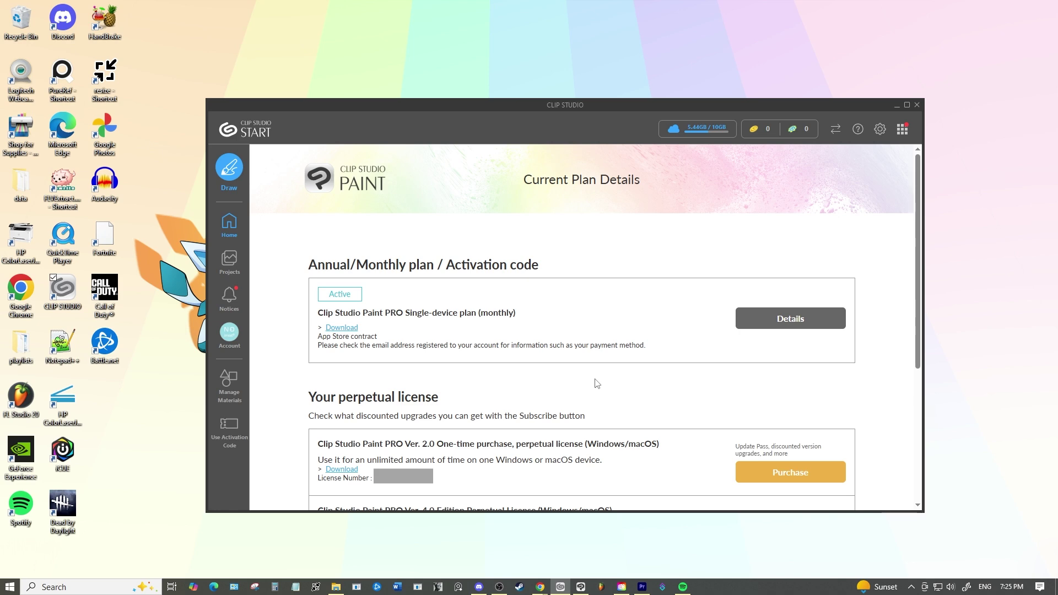
Scroll to the Ver. 2.0 one-time purchase license and download its installer.
{"action": "scroll", "coordinate": [595, 384], "scroll_direction": "down", "scroll_amount": 3}
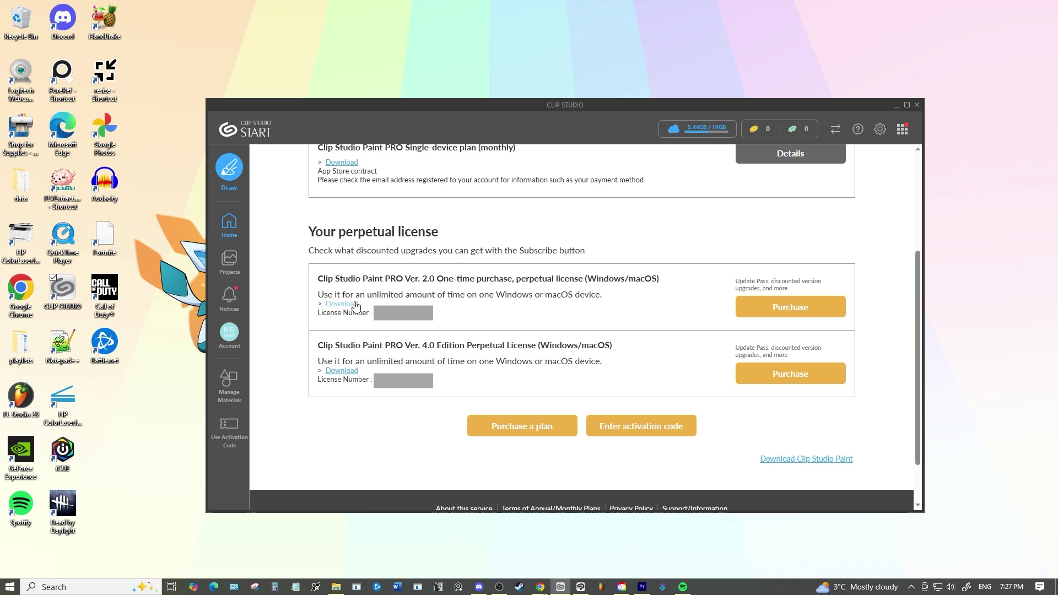
{"action": "left_click", "coordinate": [338, 306]}
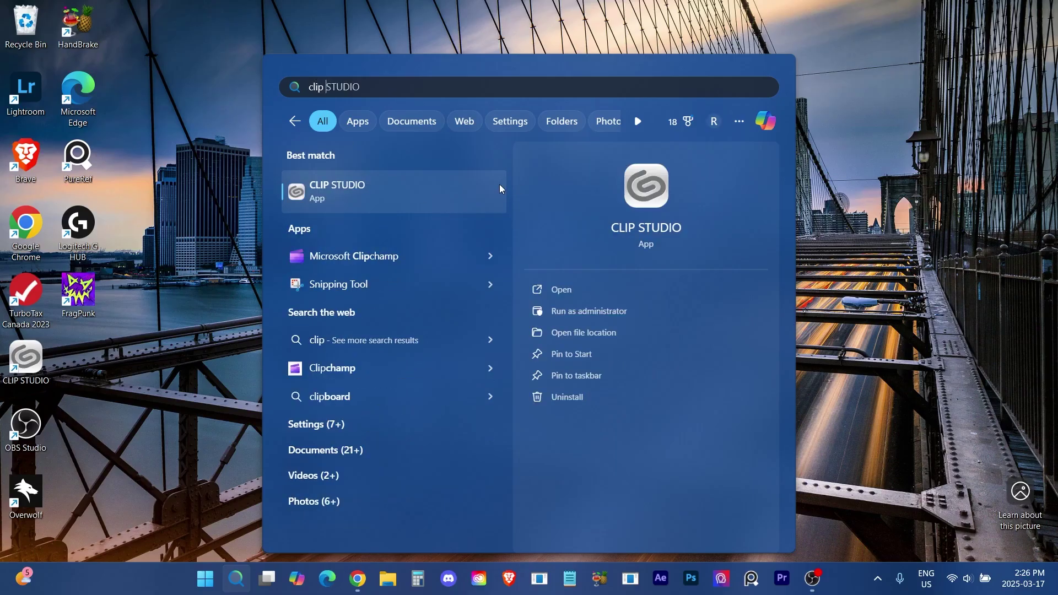
Find 'clip' in installed apps and fully uninstall CLIP STUDIO PAINT 3.2.3.
{"action": "left_click", "coordinate": [572, 399]}
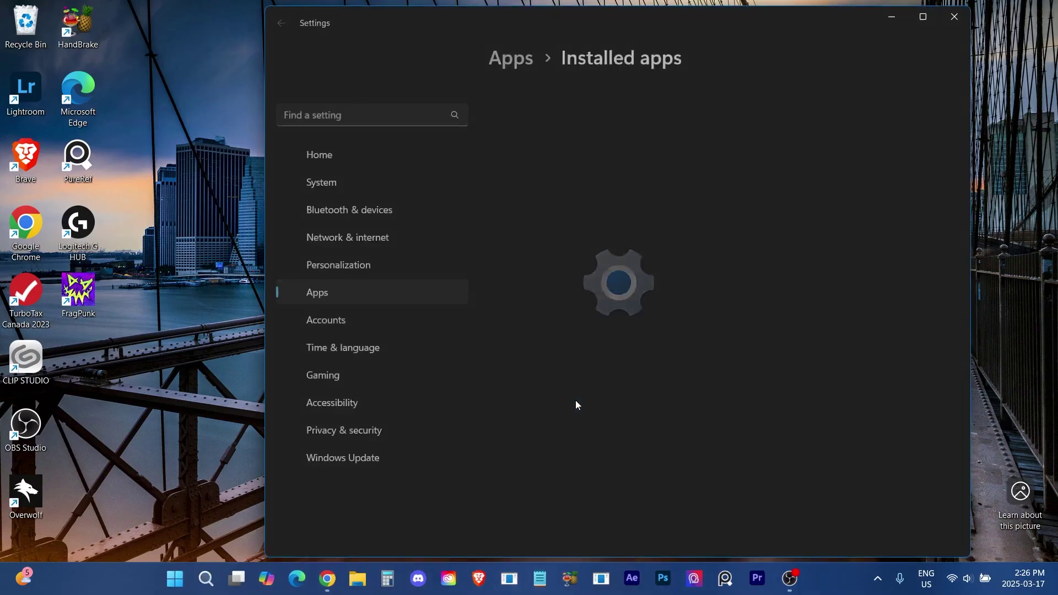
{"action": "left_click", "coordinate": [606, 93]}
{"action": "type", "text": "clip"}
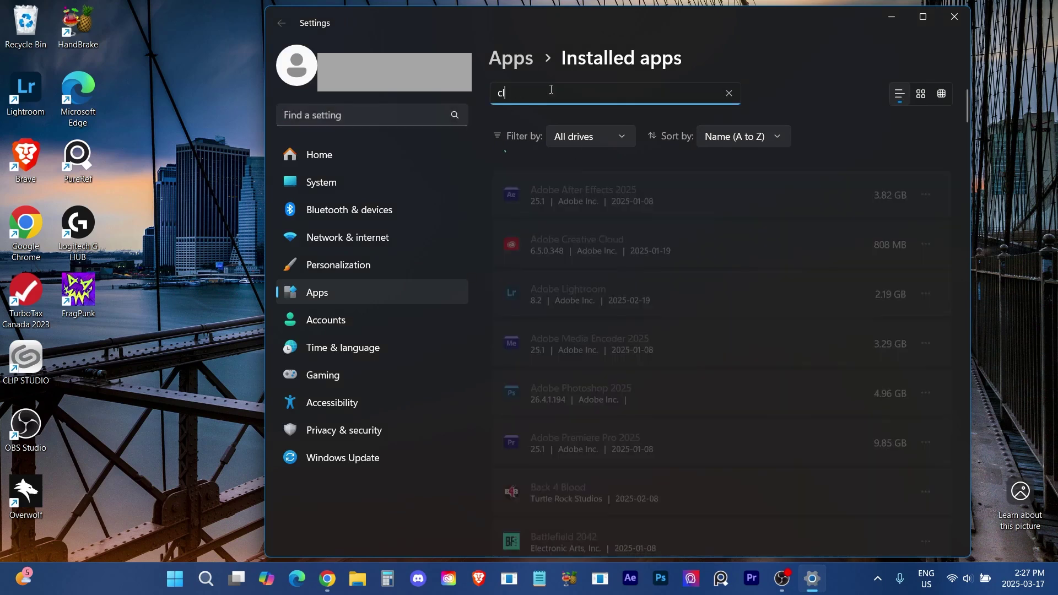
{"action": "left_click", "coordinate": [926, 250]}
{"action": "left_click", "coordinate": [826, 303]}
{"action": "left_click", "coordinate": [891, 328]}
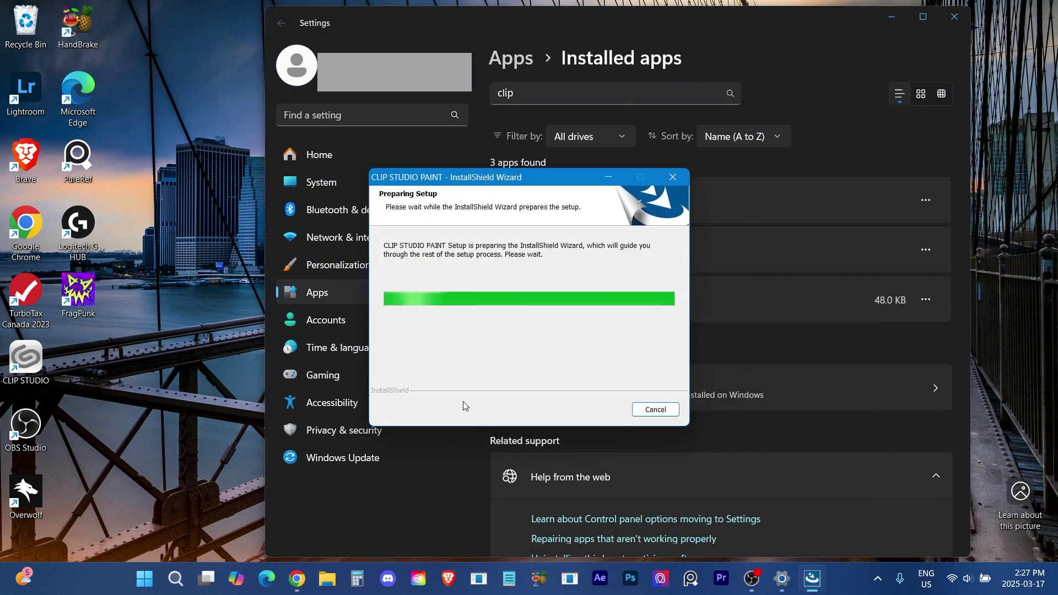
{"action": "left_click", "coordinate": [568, 336]}
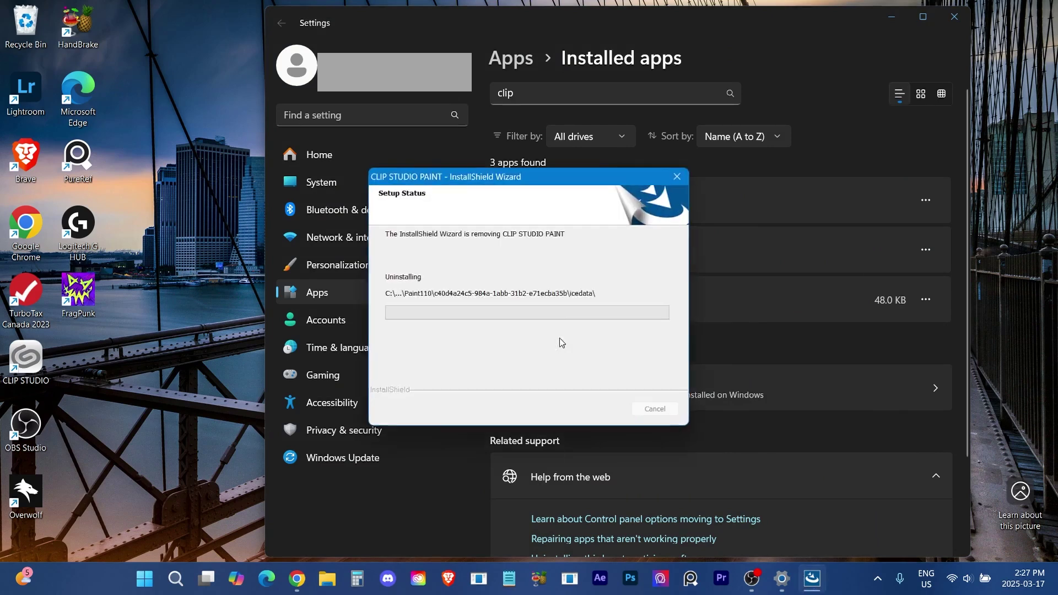
{"action": "left_click", "coordinate": [602, 409]}
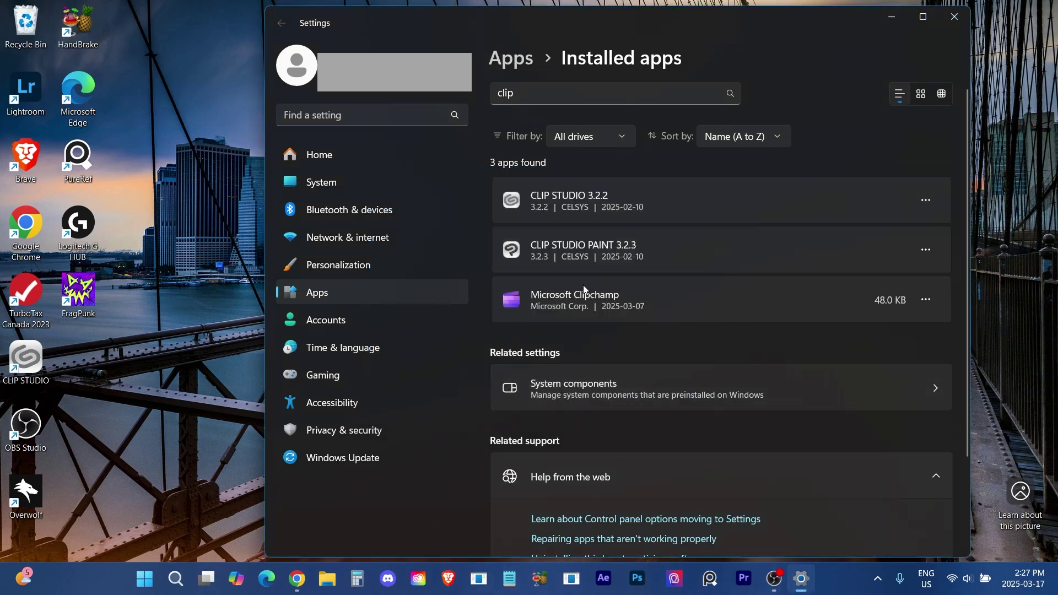
Uninstall CLIP STUDIO 3.2.2, confirming complete removal.
{"action": "left_click", "coordinate": [926, 200]}
{"action": "left_click", "coordinate": [906, 250]}
{"action": "left_click", "coordinate": [911, 277]}
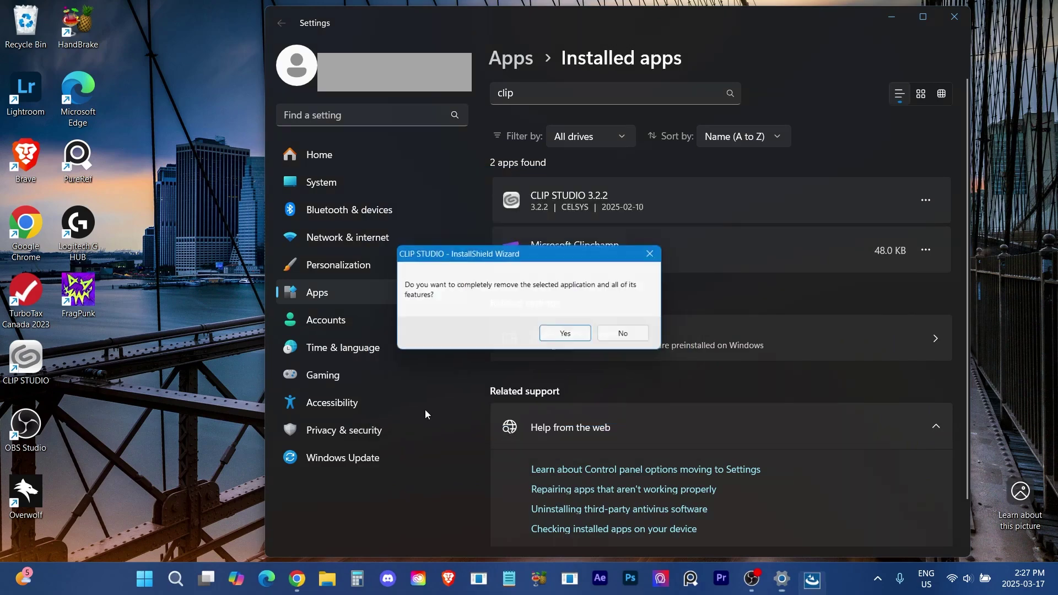
{"action": "left_click", "coordinate": [583, 333]}
{"action": "left_click", "coordinate": [579, 340]}
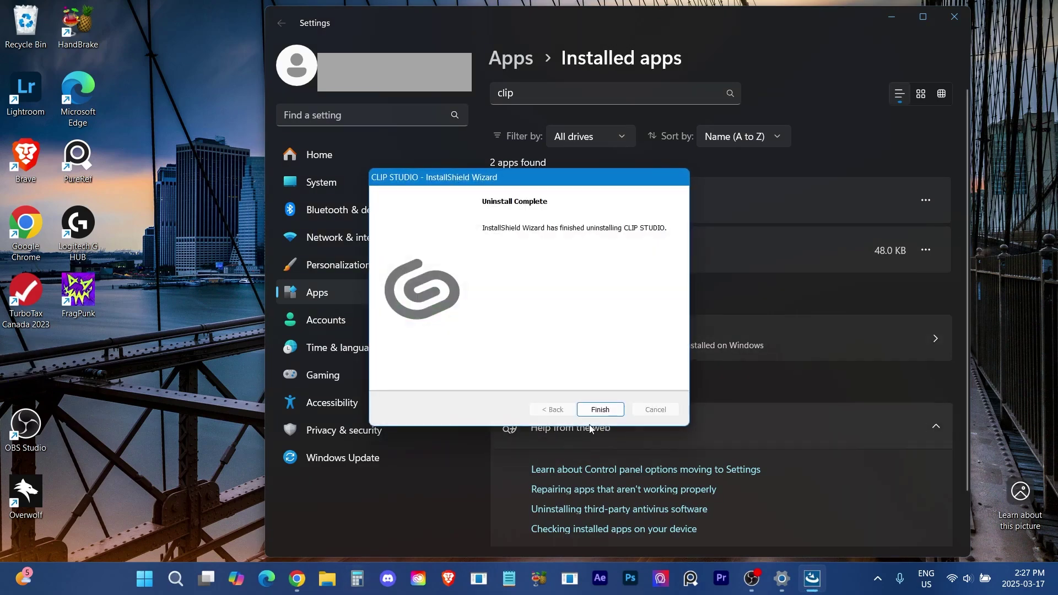
Close the running CLIP STUDIO and complete the CLIP STUDIO PAINT 4.0.1 update.
{"action": "left_click", "coordinate": [597, 406]}
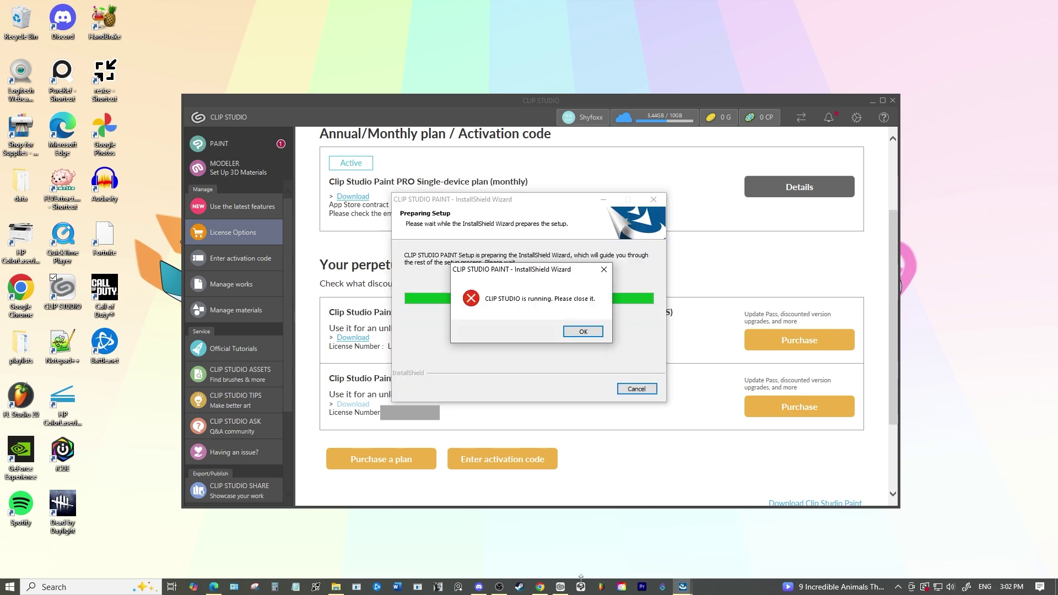
{"action": "left_click", "coordinate": [892, 100]}
{"action": "left_click", "coordinate": [583, 330]}
{"action": "left_click", "coordinate": [598, 387]}
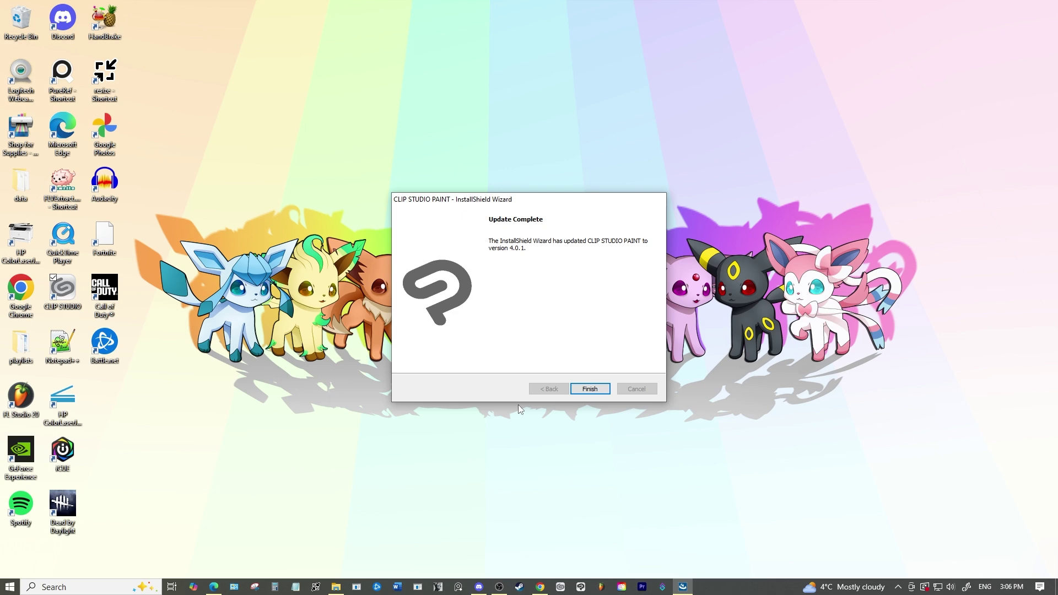
{"action": "key", "text": "Return"}
Switch the monthly PRO plan to this computer using the existing license, deactivating the previous device.
{"action": "left_click", "coordinate": [606, 216]}
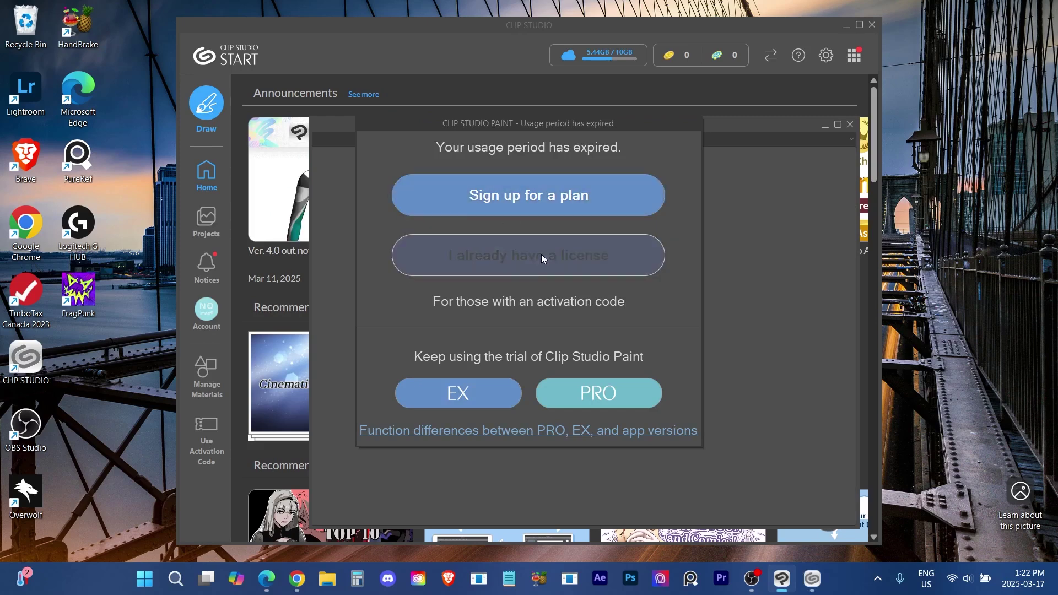
{"action": "left_click", "coordinate": [541, 253]}
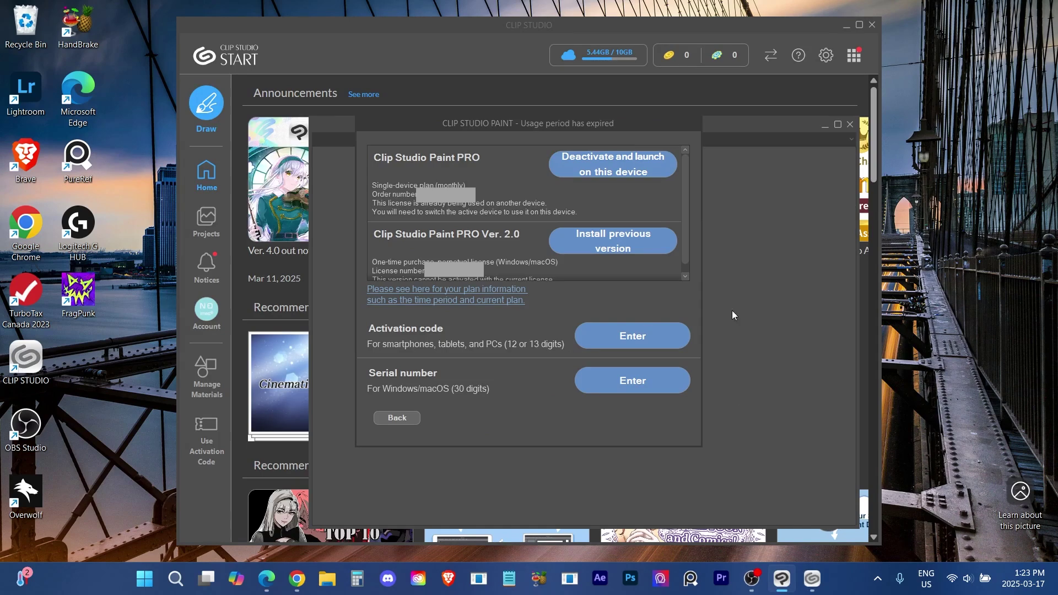
{"action": "left_click", "coordinate": [628, 172]}
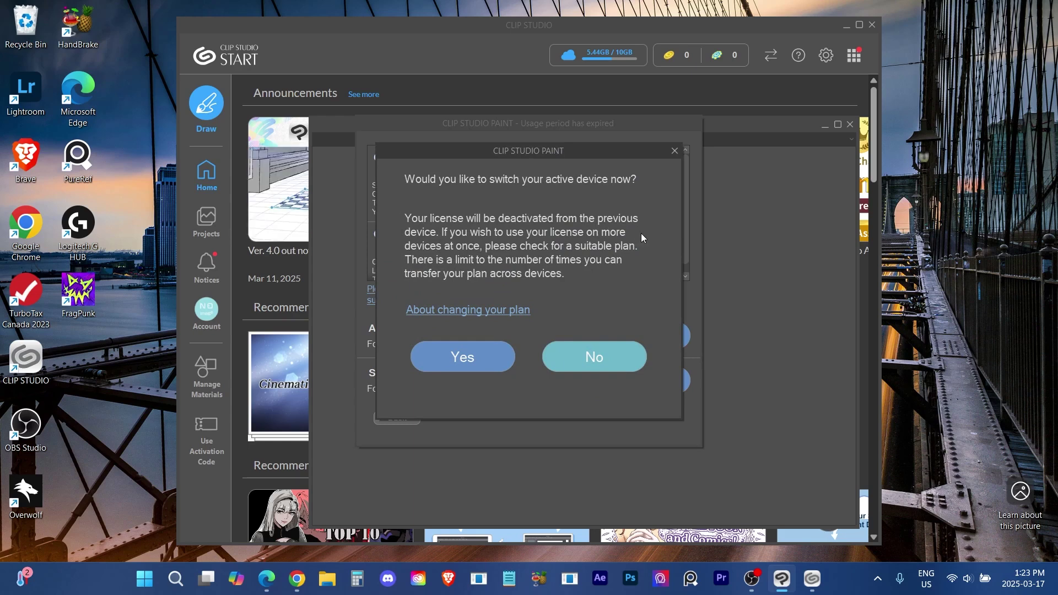
{"action": "left_click", "coordinate": [478, 357]}
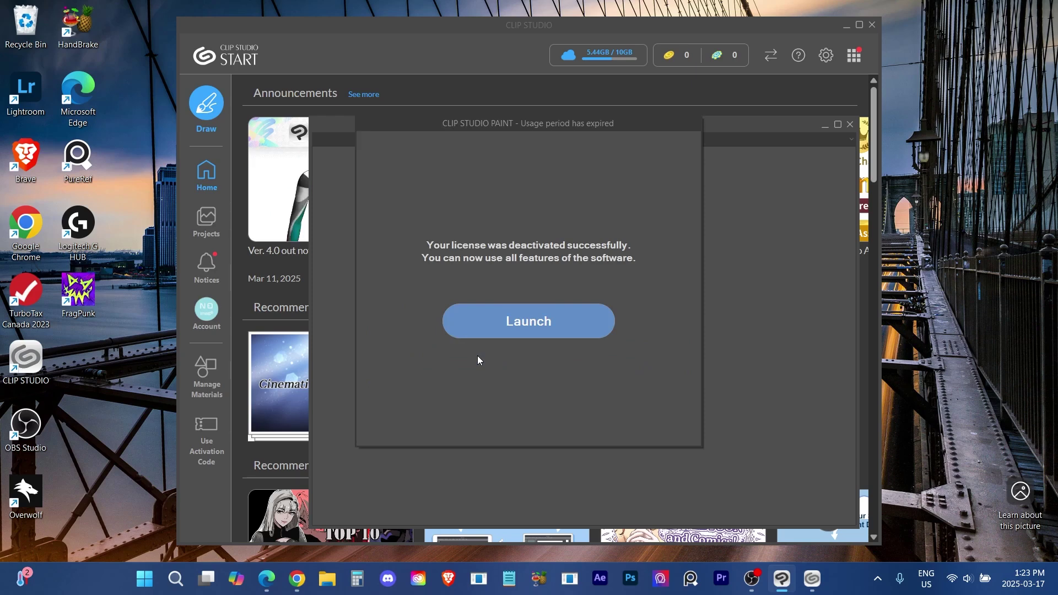
Launch Clip Studio Paint PRO to a blank 1600 x 1200 px canvas and check the Window palettes.
{"action": "left_click", "coordinate": [479, 333]}
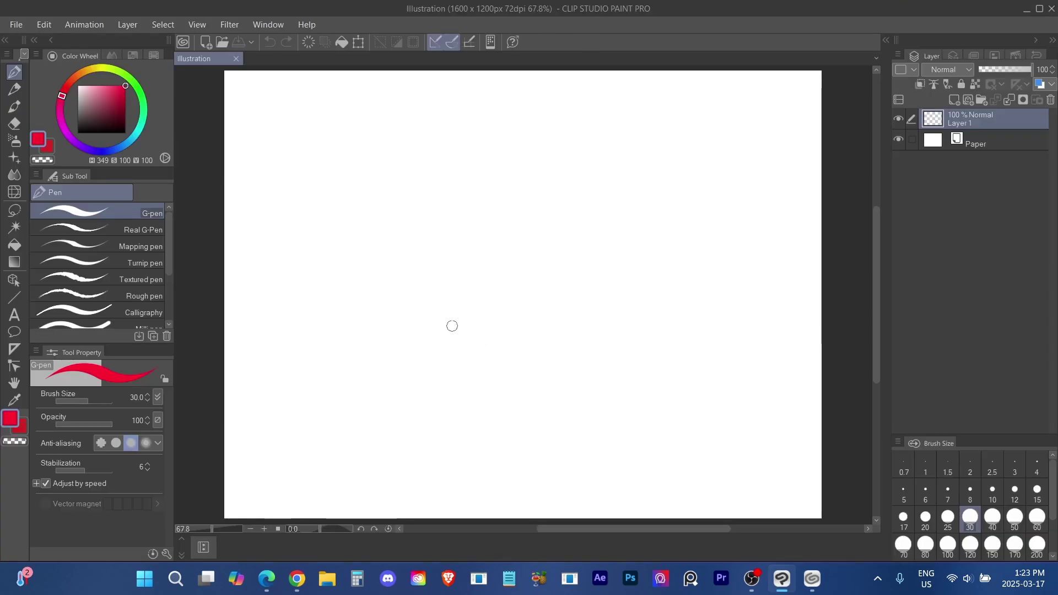
{"action": "left_click", "coordinate": [257, 23]}
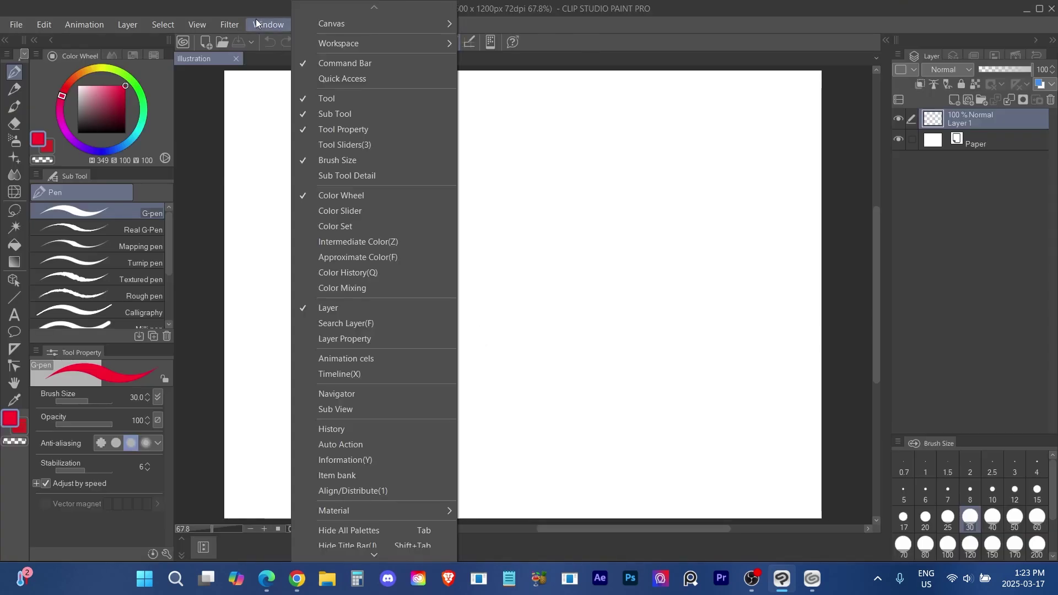
{"action": "left_click", "coordinate": [256, 23]}
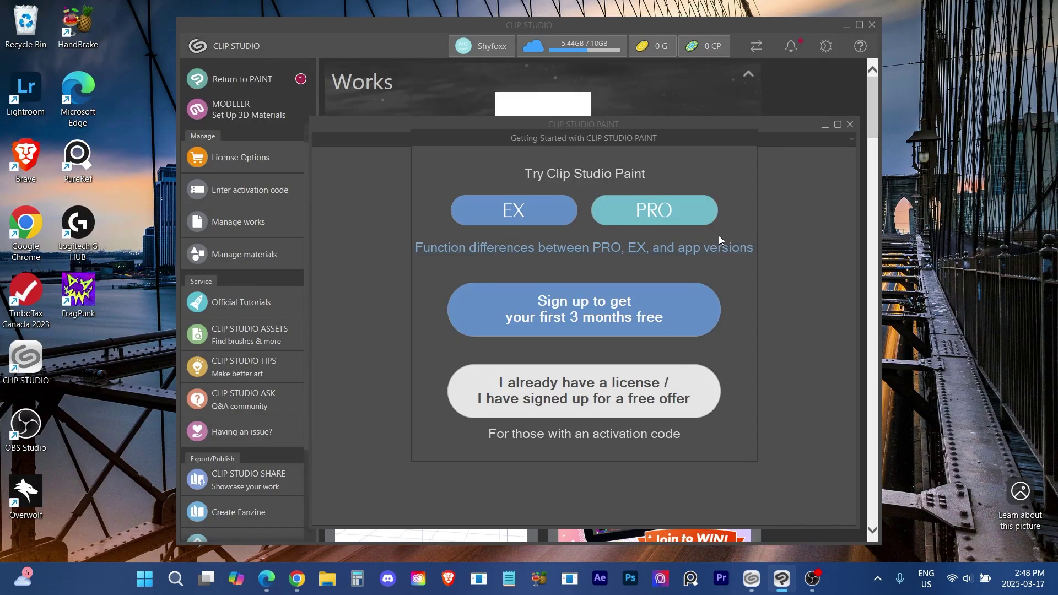
Move the Ver. 2.0 perpetual license to this device and launch Clip Studio Paint PRO.
{"action": "left_click", "coordinate": [653, 395]}
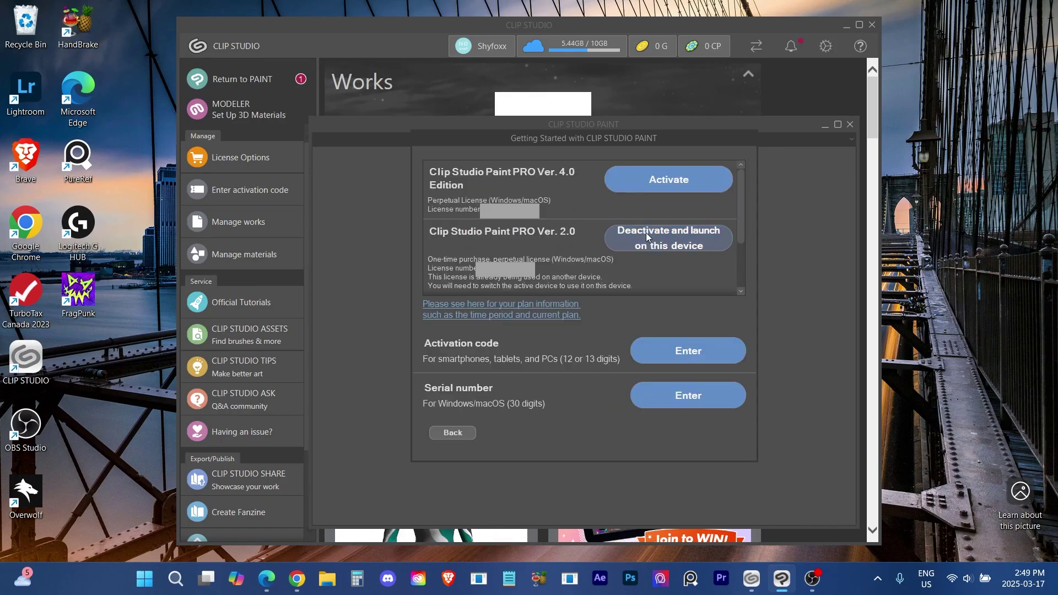
{"action": "left_click", "coordinate": [673, 249]}
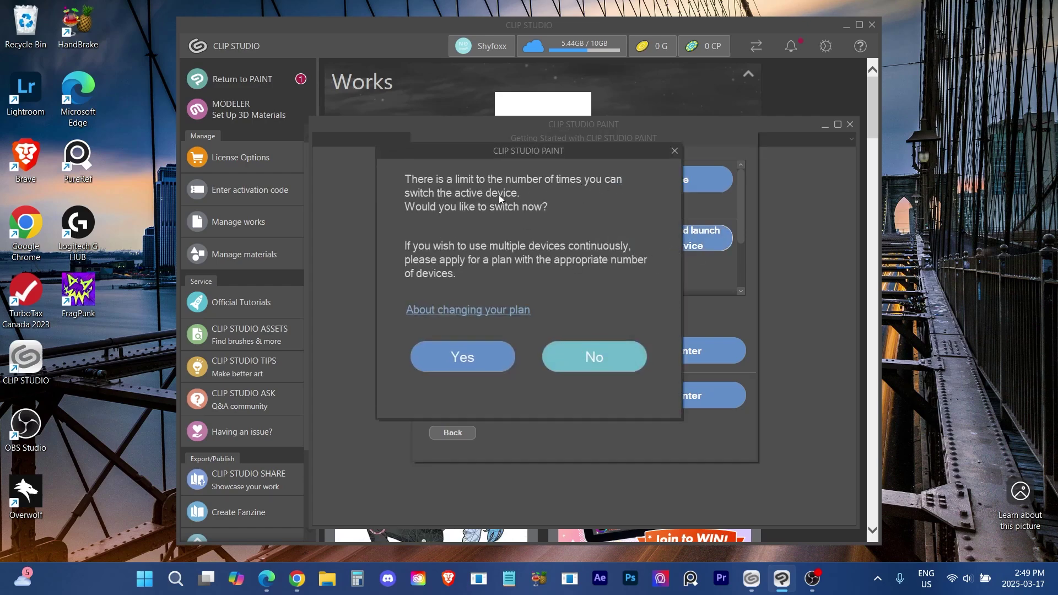
{"action": "left_click", "coordinate": [469, 356]}
{"action": "left_click", "coordinate": [574, 345]}
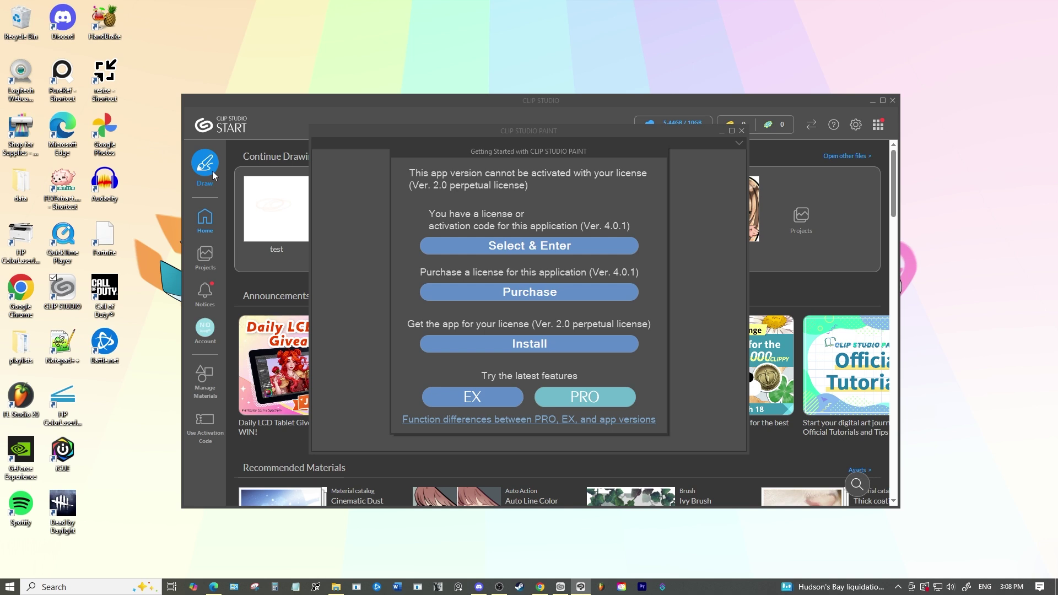
Choose Select & Enter to use an existing license for version 4.0.1.
{"action": "left_click", "coordinate": [546, 247]}
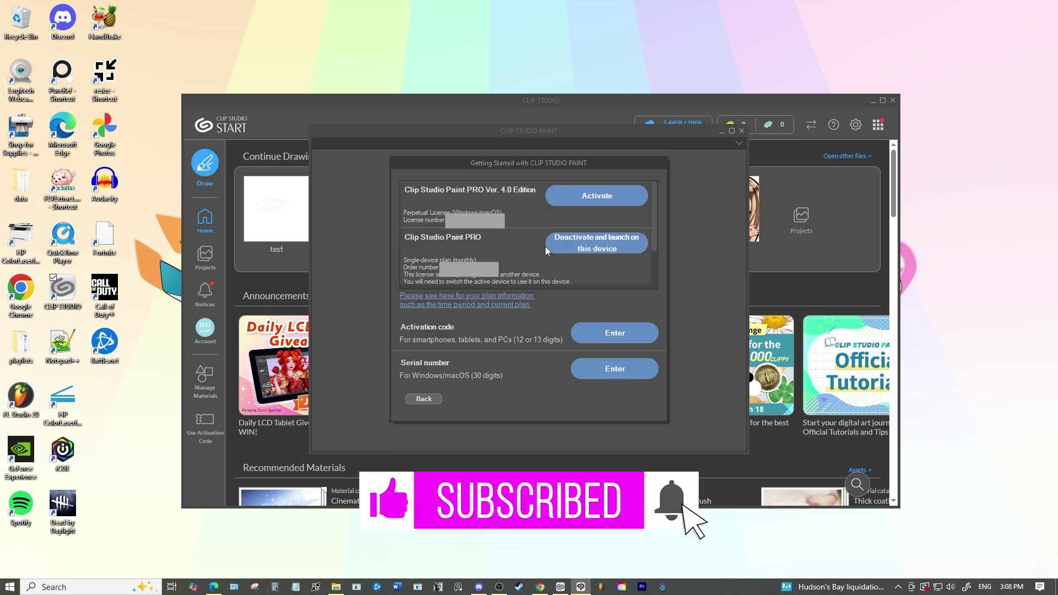